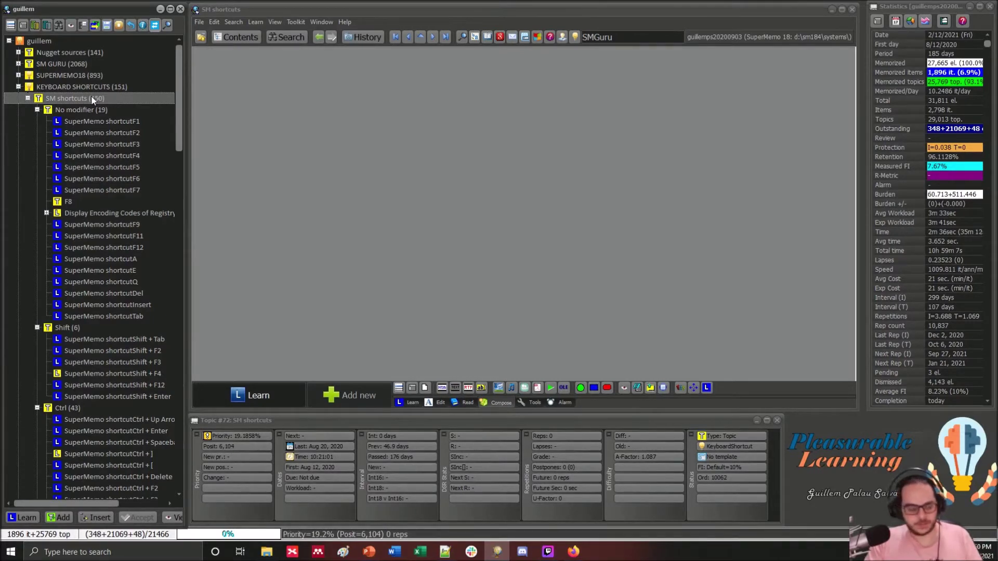
Swap question and answer in all elements of the SM shortcuts branch via a subset browser limited to items, and close the browser.
key("ctrl+space")
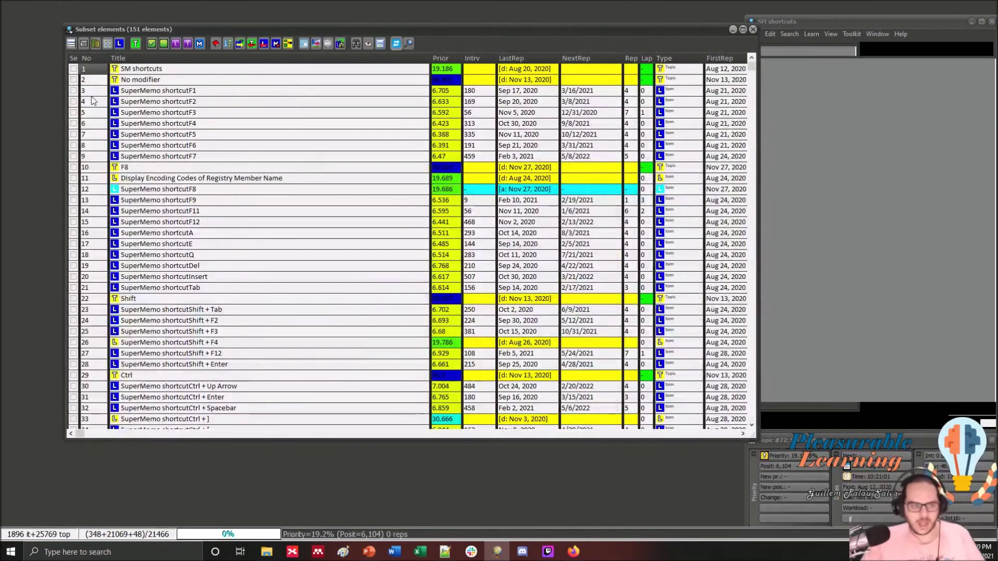
left_click(177, 47)
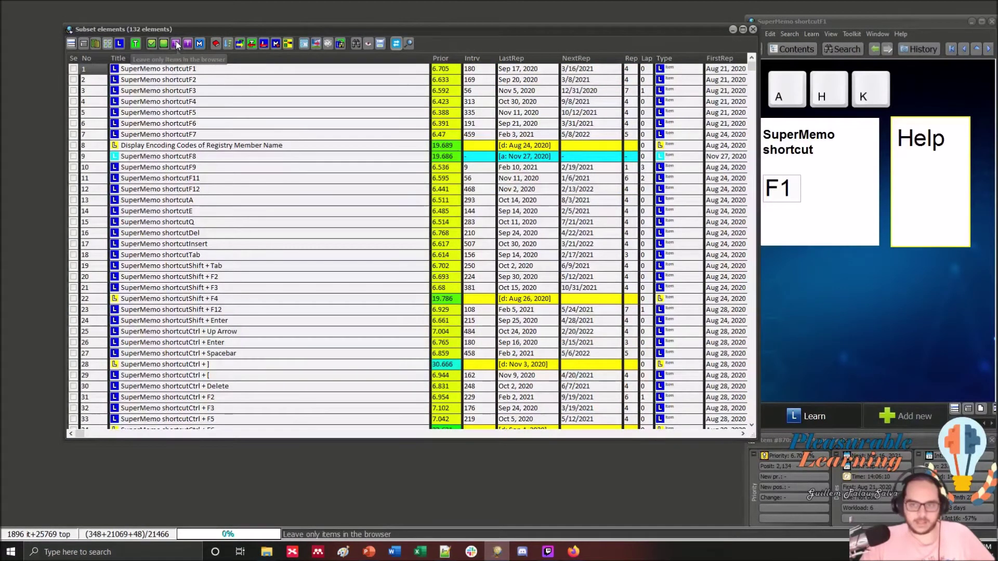
left_click(71, 44)
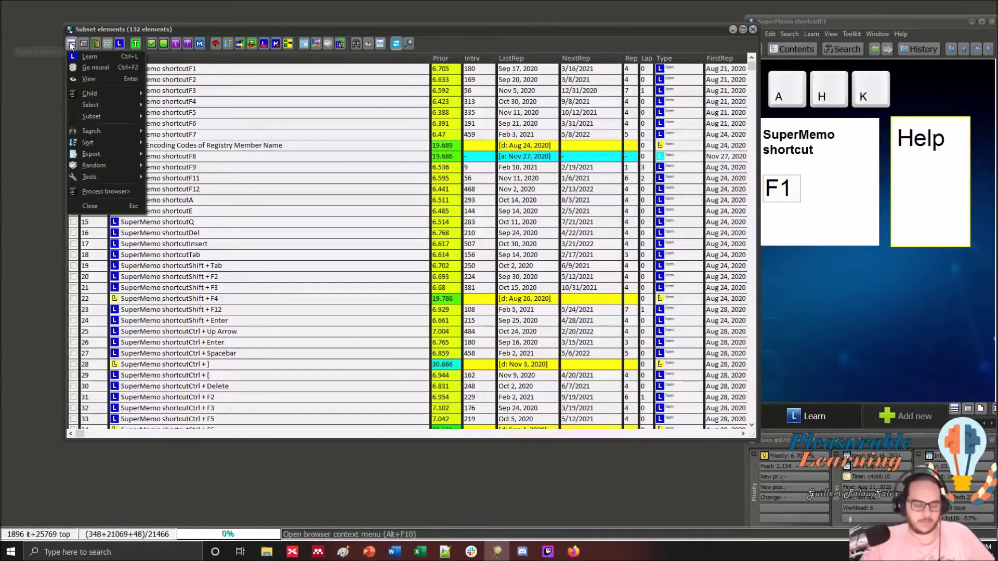
mouse_move(93, 177)
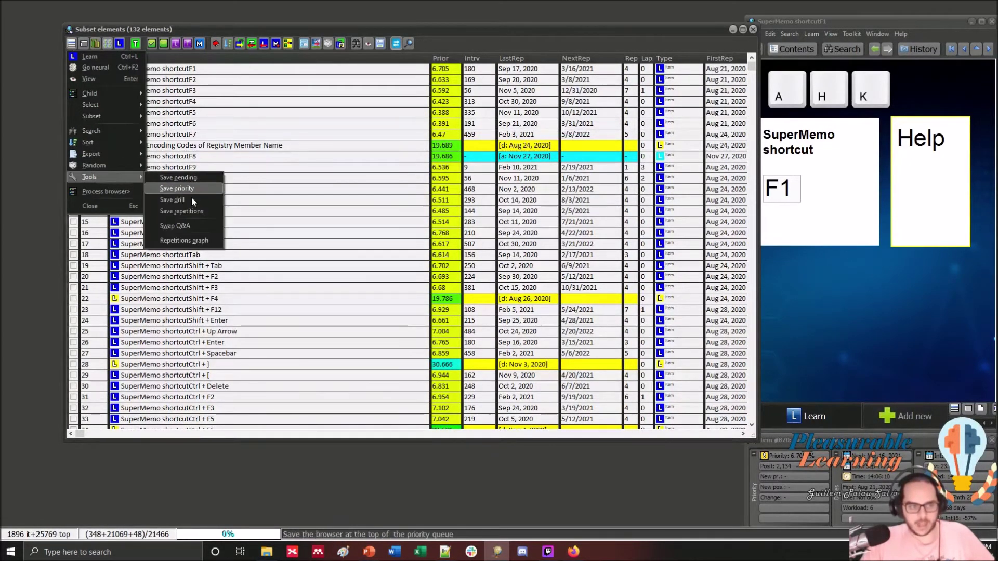
left_click(174, 225)
left_click(372, 287)
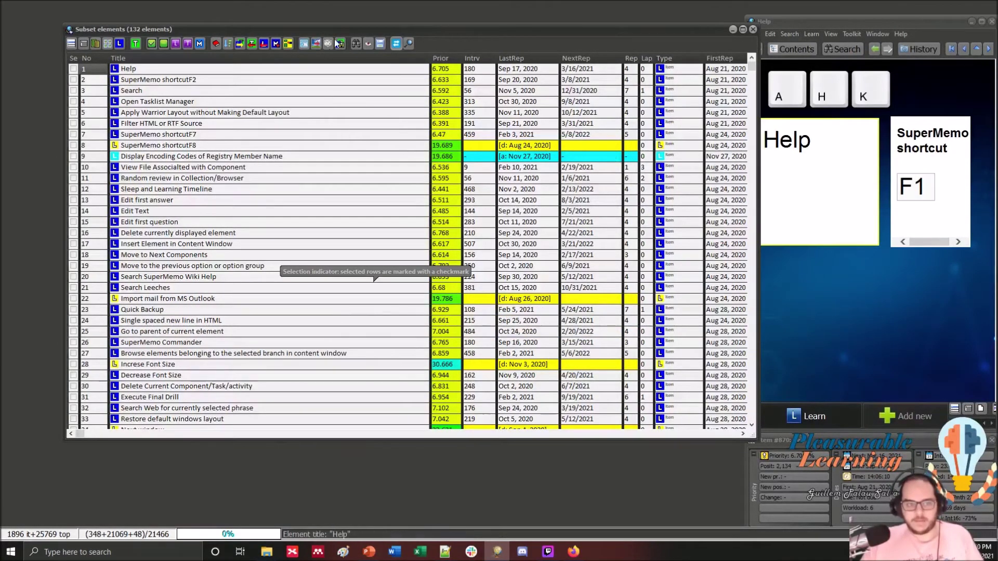
mouse_move(342, 27)
left_mouse_down()
mouse_move(375, 32)
mouse_move(341, 31)
left_mouse_up()
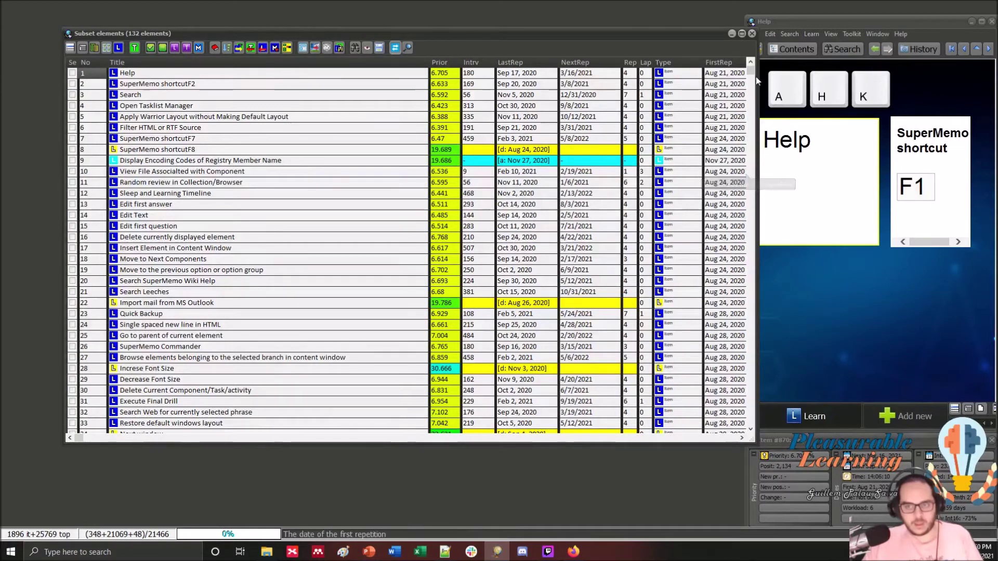
left_click_drag(753, 74, 760, 45)
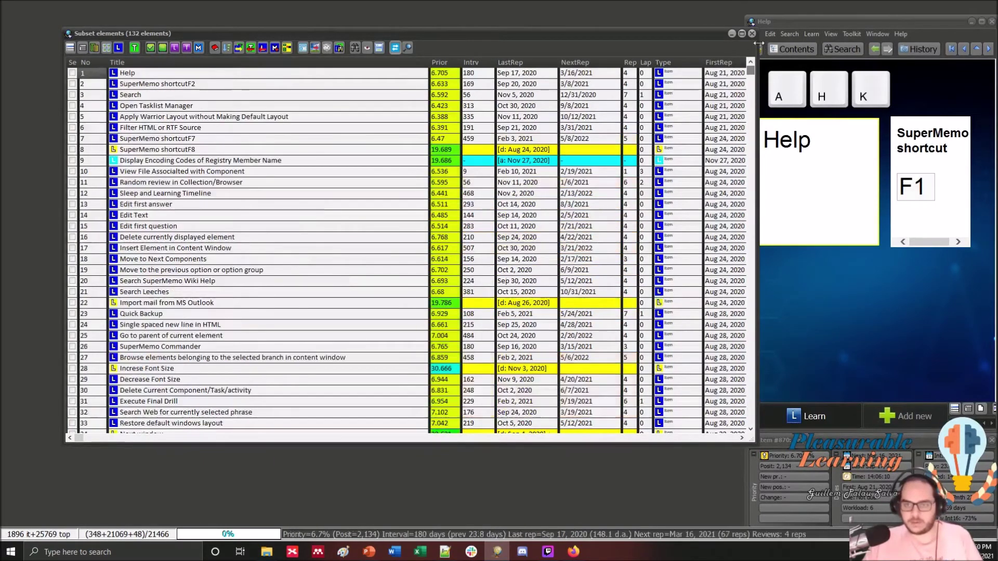
left_click(752, 33)
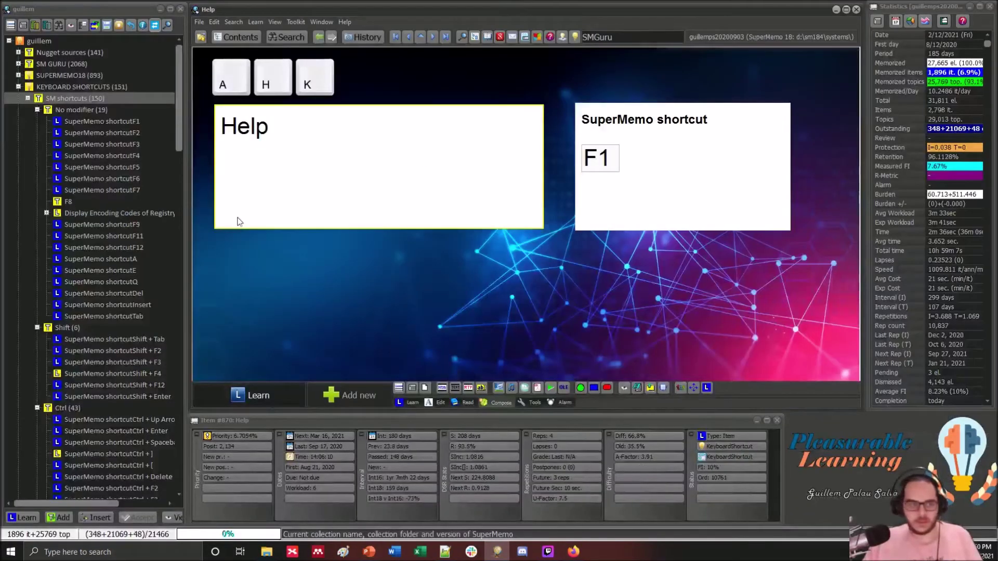
View the SuperMemo shortcutF4 item, and reload the collection by opening the english collection and returning to the original one.
left_click(102, 155)
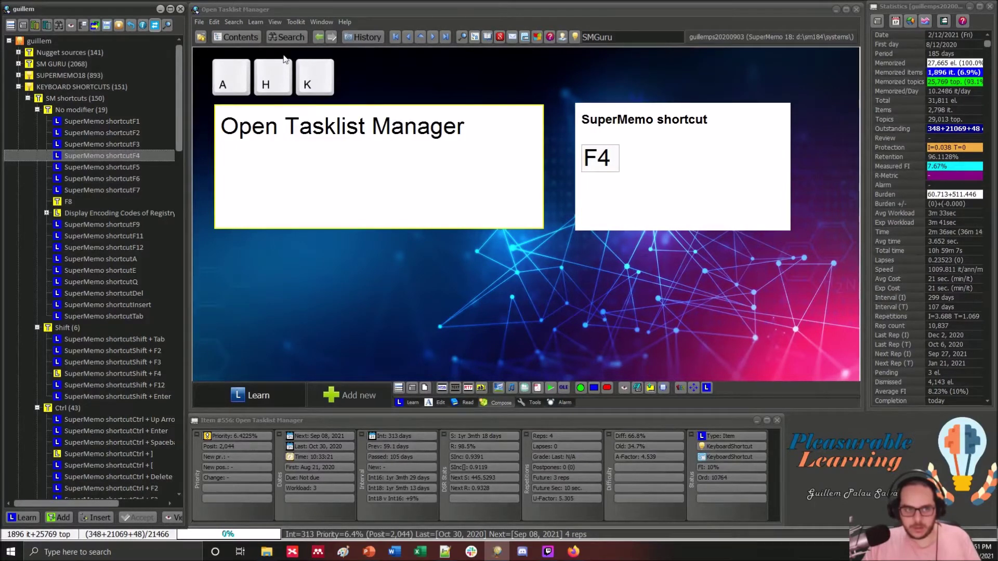
left_click(199, 22)
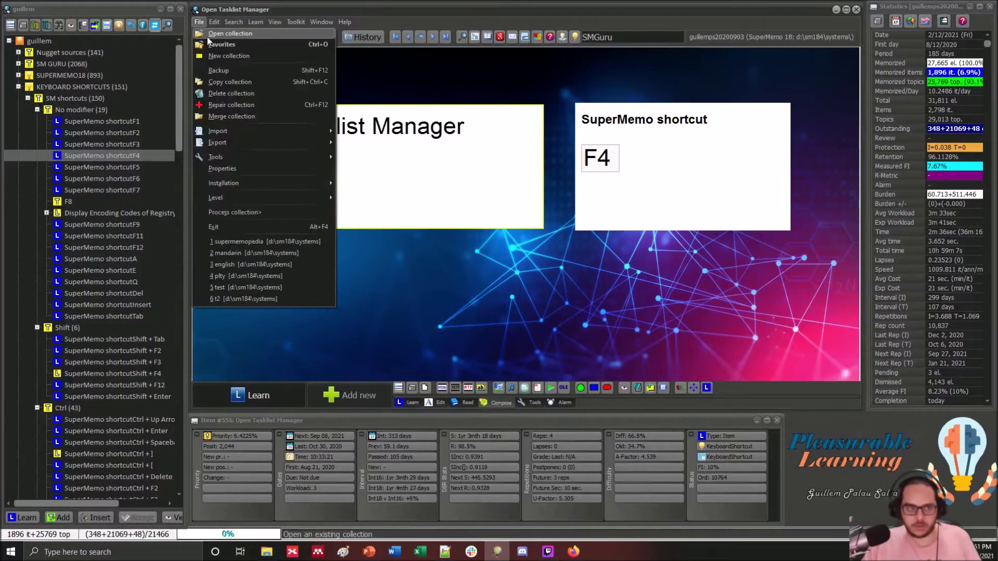
left_click(208, 35)
left_click(421, 232)
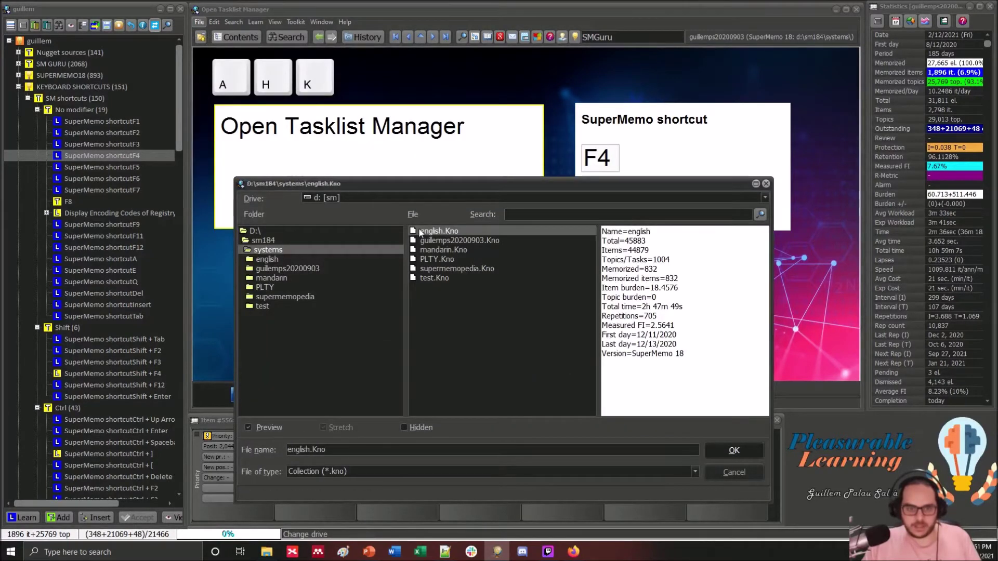
double_click(421, 232)
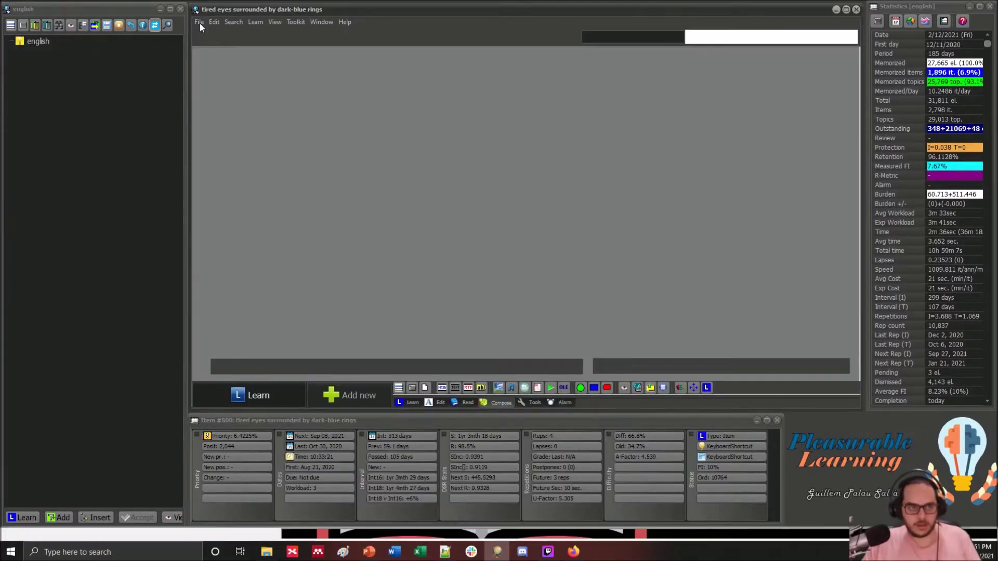
left_click(200, 23)
left_click(210, 34)
double_click(446, 238)
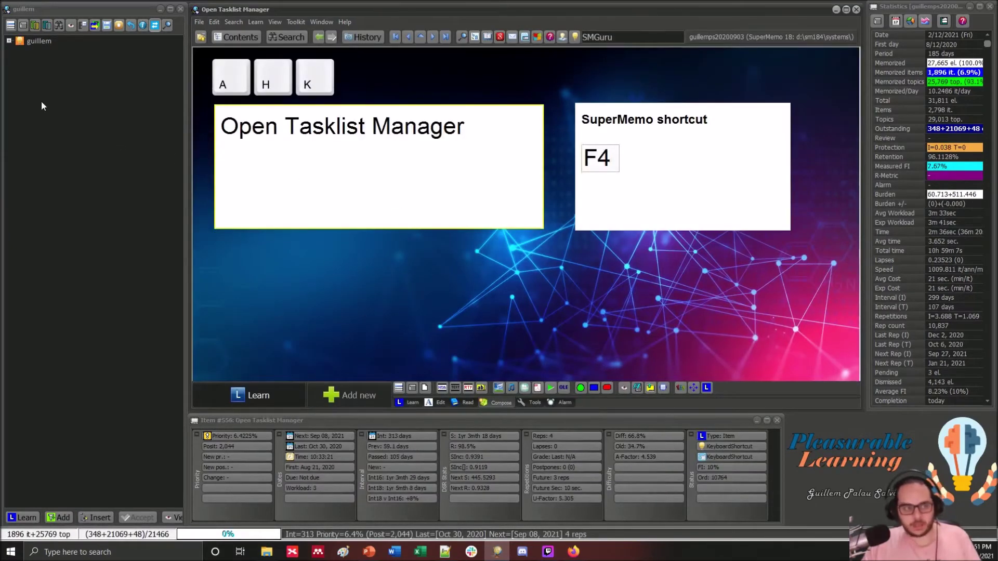
Expand KEYBOARD SHORTCUTS, SM shortcuts and its Ctrl folder in the contents tree, and widen the contents window.
left_click(9, 41)
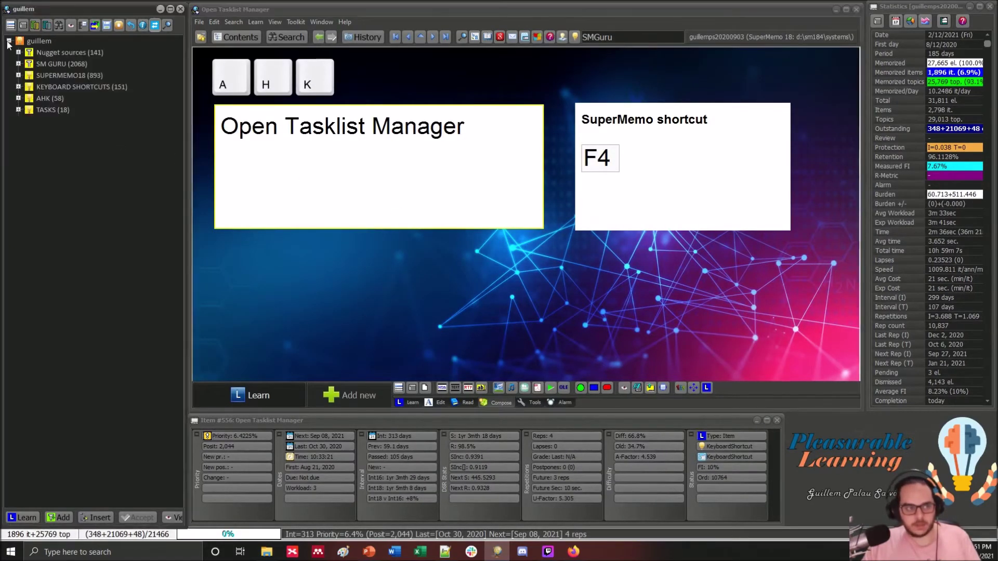
left_click(18, 88)
left_click(28, 98)
left_click(37, 131)
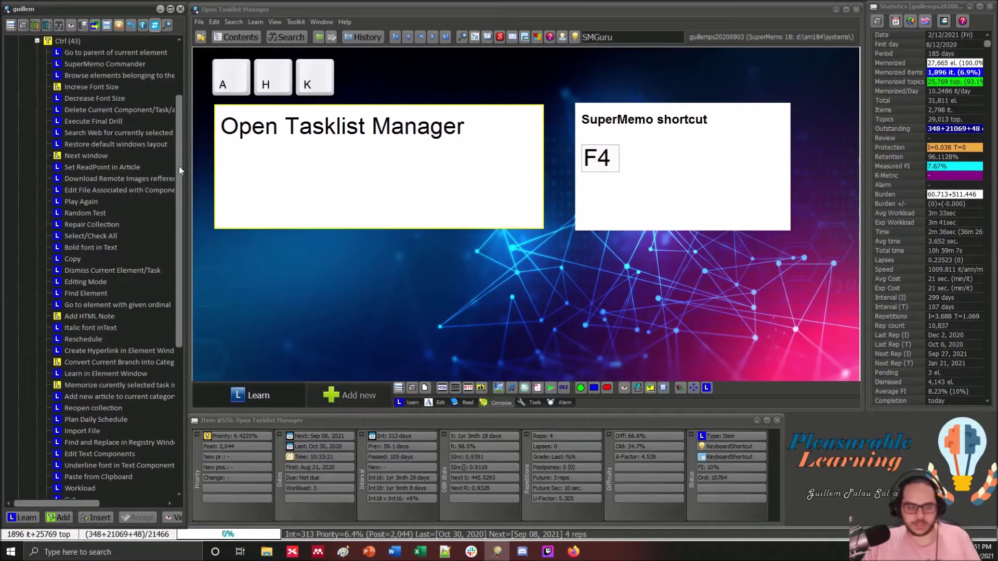
left_click_drag(190, 169, 202, 168)
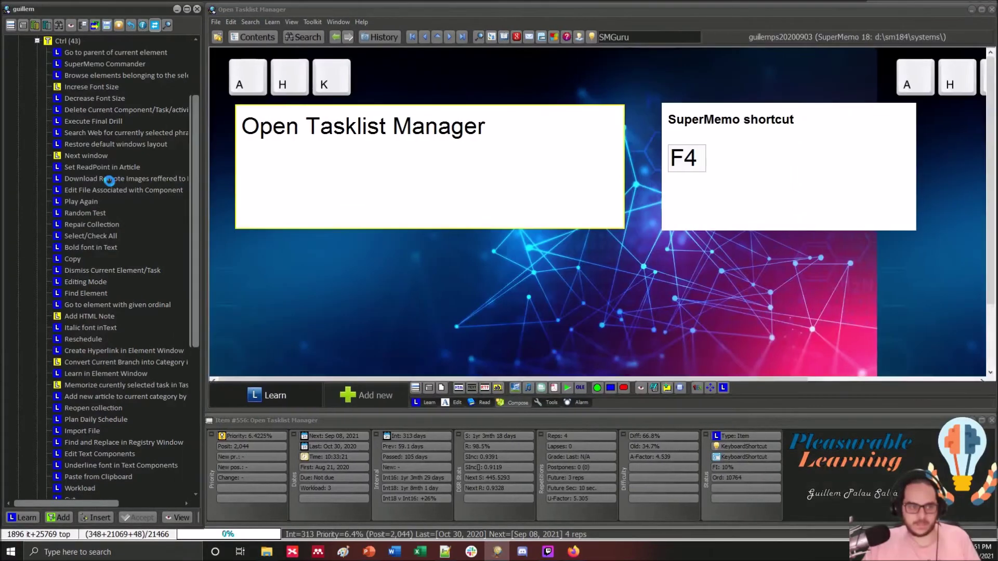
Open the "Download Remote Images reffered to HTML Components" item and briefly display its component number tags.
left_click(109, 179)
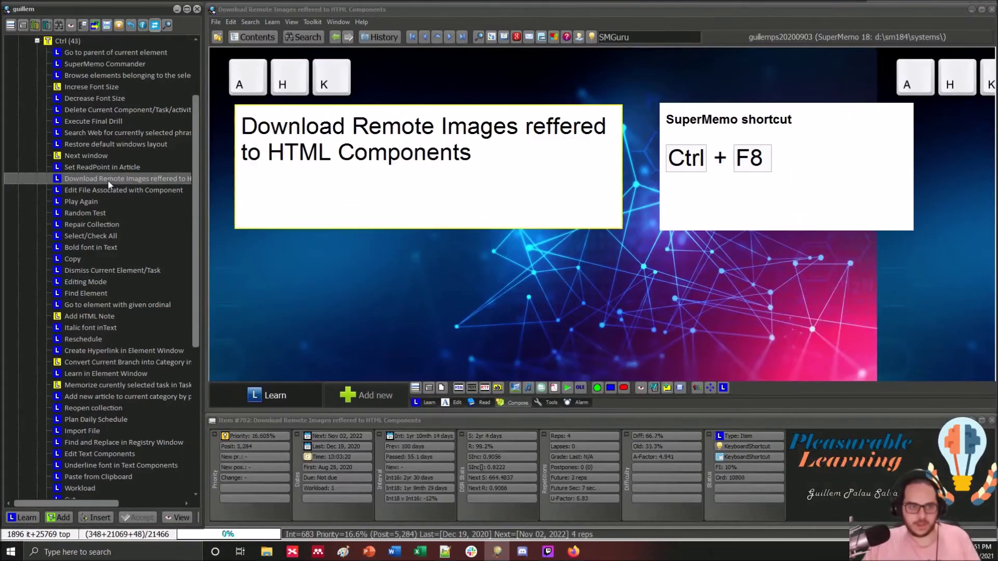
left_click(697, 388)
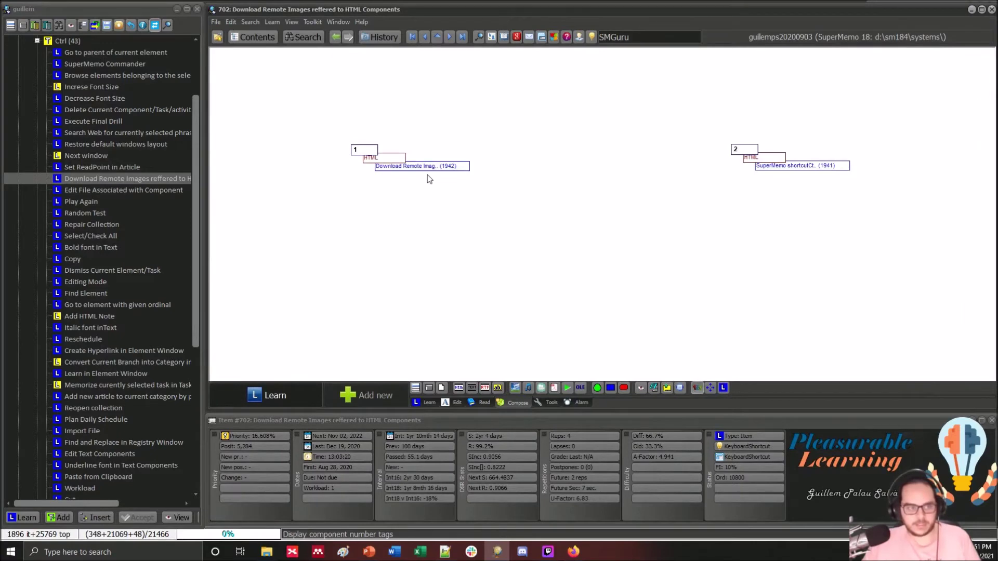
left_click(393, 186)
Restore the default windows layout and open the "Delete Current Component/Task/activity" item in the Ctrl folder.
left_click_drag(196, 243, 193, 196)
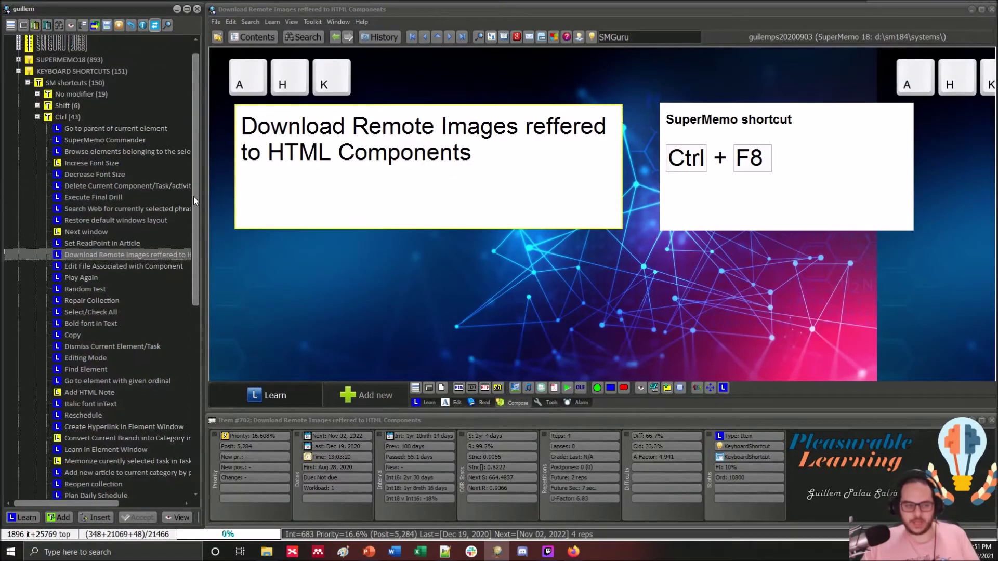
key("ctrl+F5")
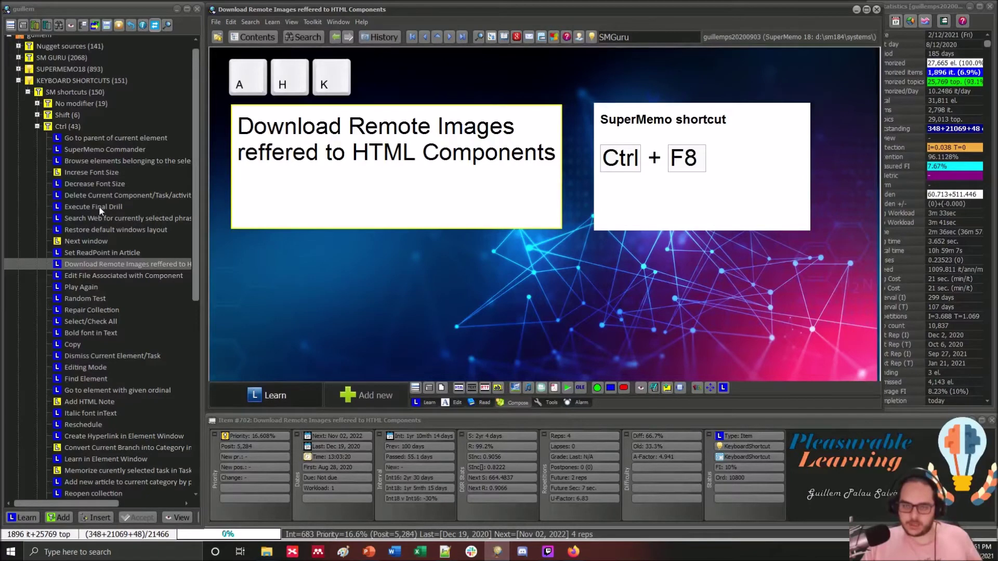
left_click(85, 199)
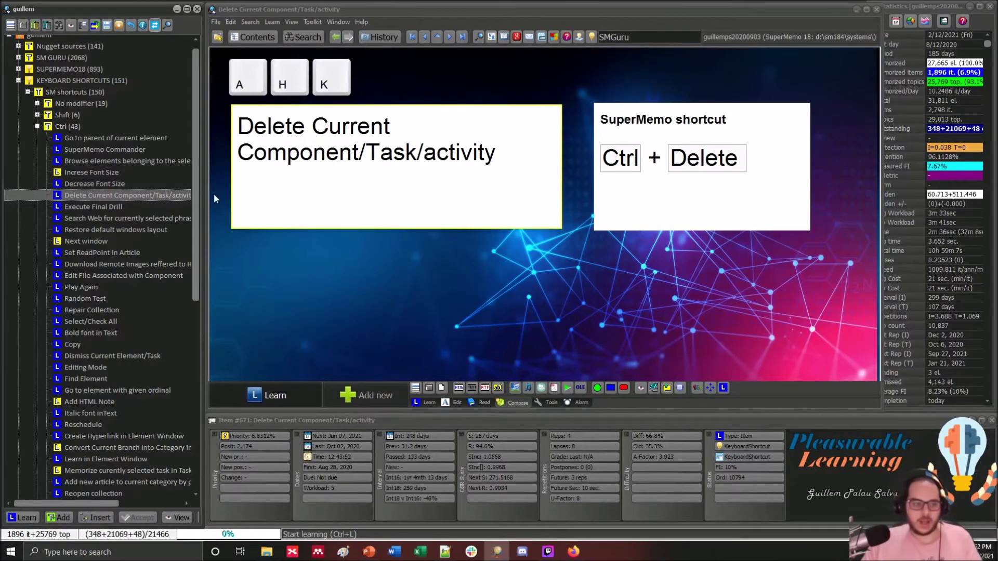
Expand the with click, Ctrl+Alt, Shift+Alt and Shift+Ctrl folders to inspect the swapped item titles.
left_click_drag(199, 173, 201, 285)
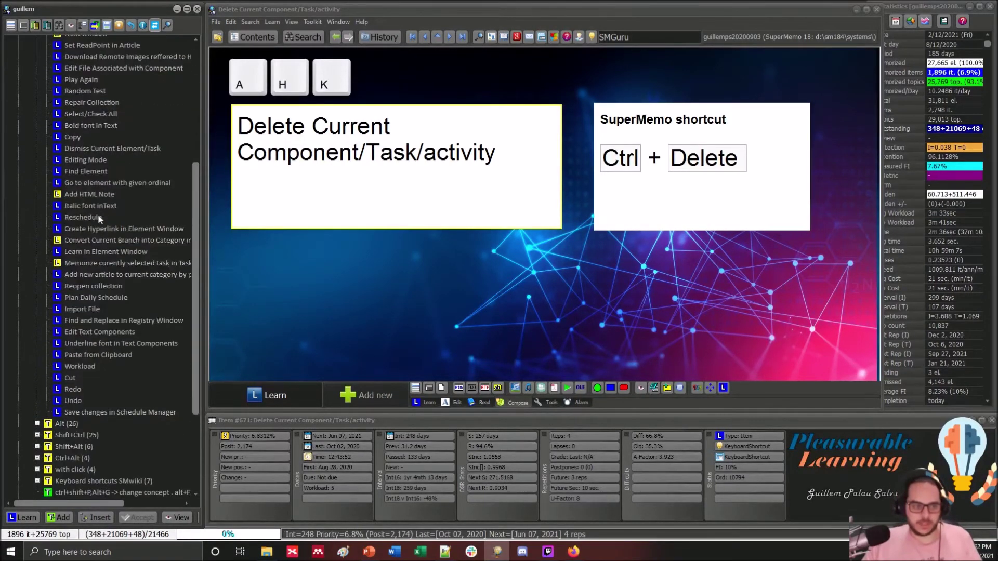
left_click_drag(193, 344, 194, 394)
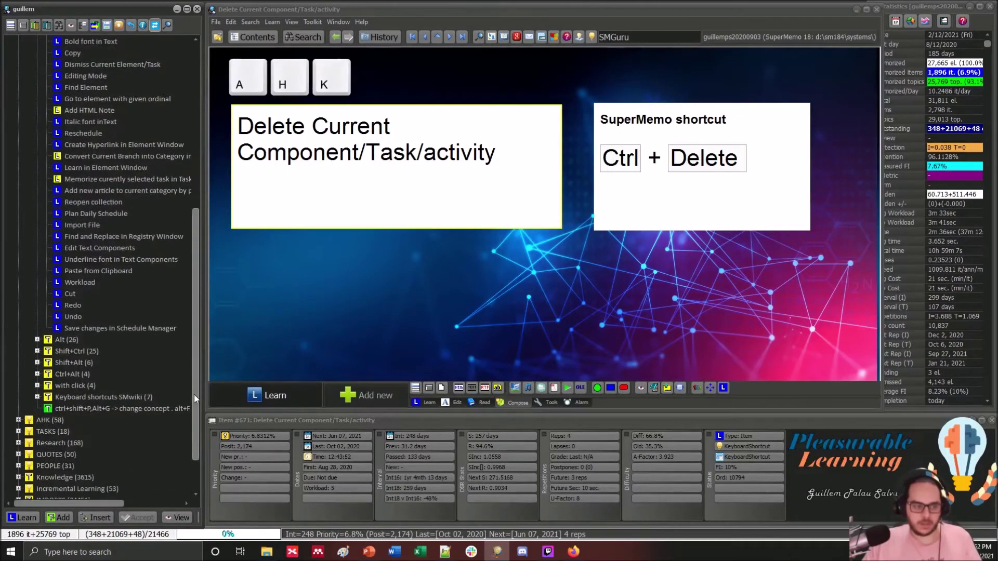
left_click(37, 347)
left_click(37, 336)
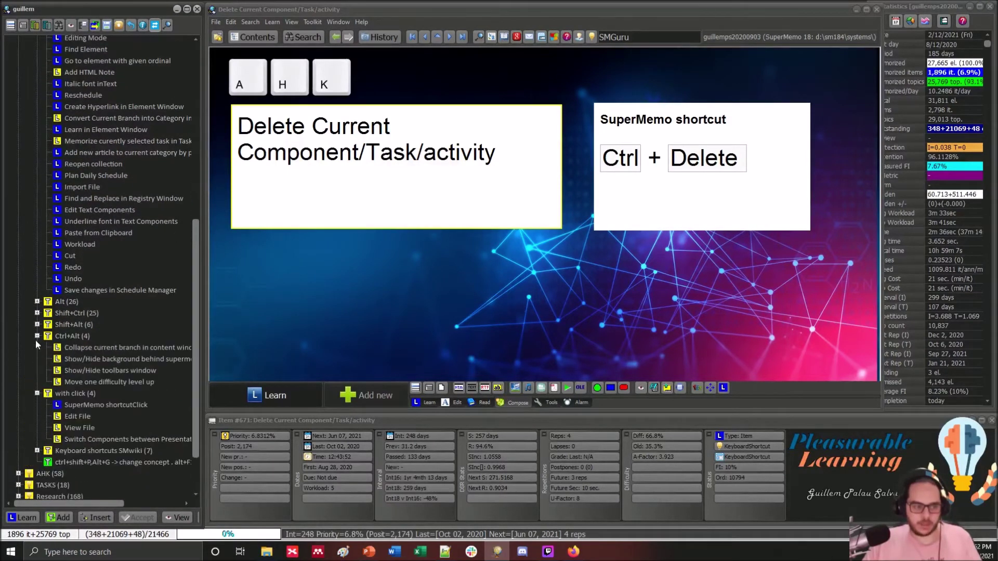
left_click(37, 324)
left_click(37, 313)
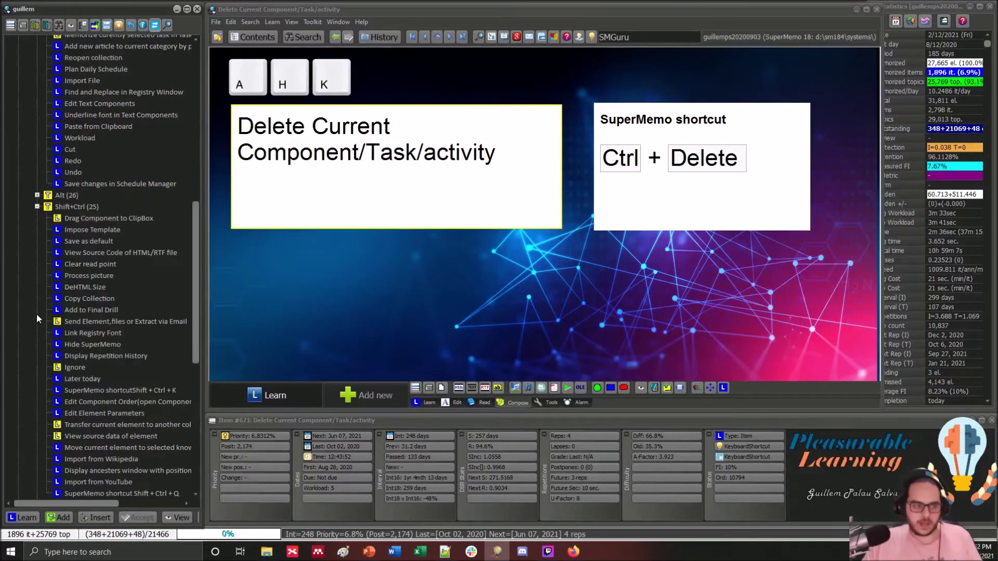
Open the "View Source Code of HTML/RTF file" item, start learning on it and show its answer.
left_click(109, 253)
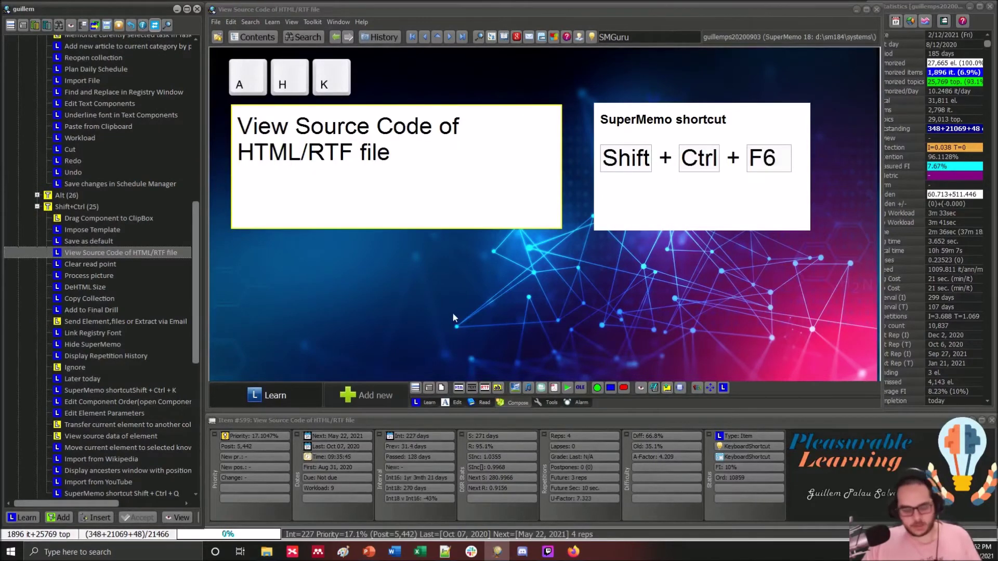
key("ctrl+l")
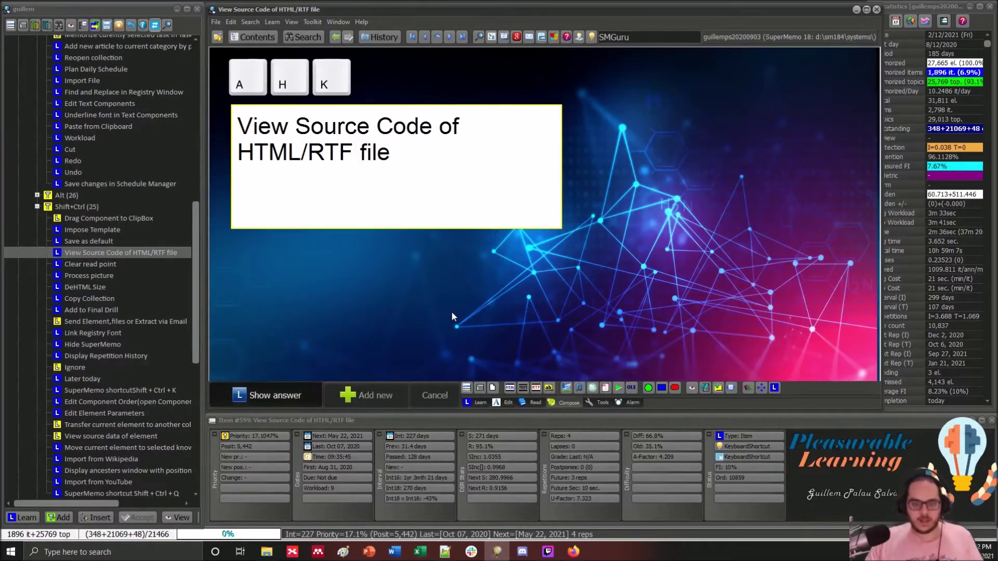
key("Return")
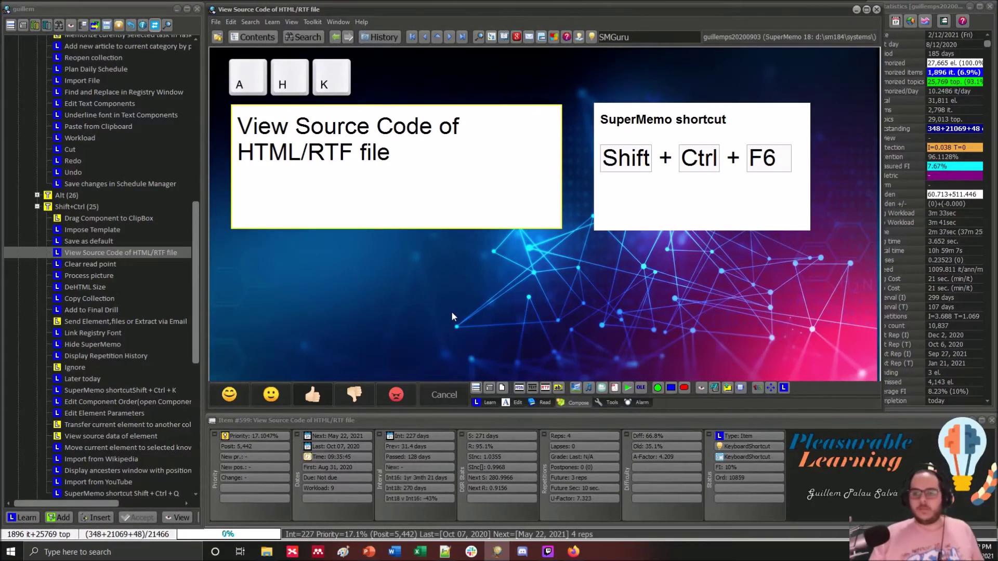
mouse_move(193, 252)
left_mouse_down()
mouse_move(196, 86)
mouse_move(196, 239)
left_mouse_up()
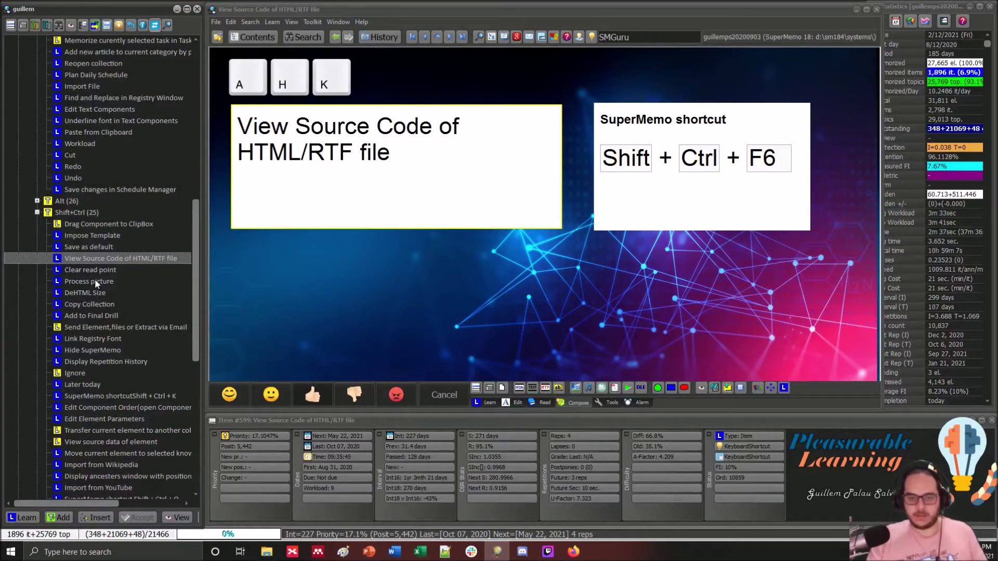
Swap question and answer of the "View Source Code of HTML/RTF file" item alone, and swap them back.
left_click(491, 304)
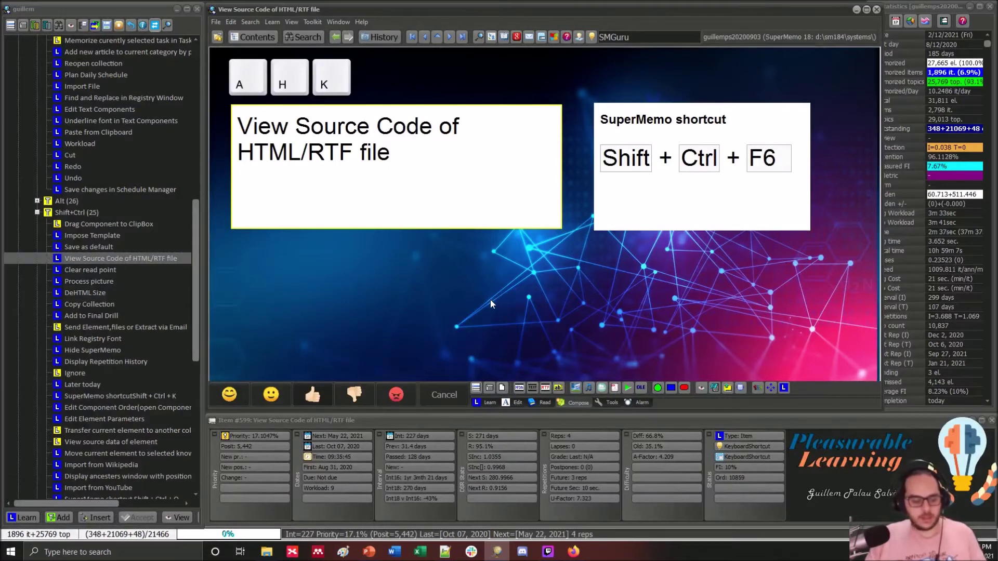
key("alt+s")
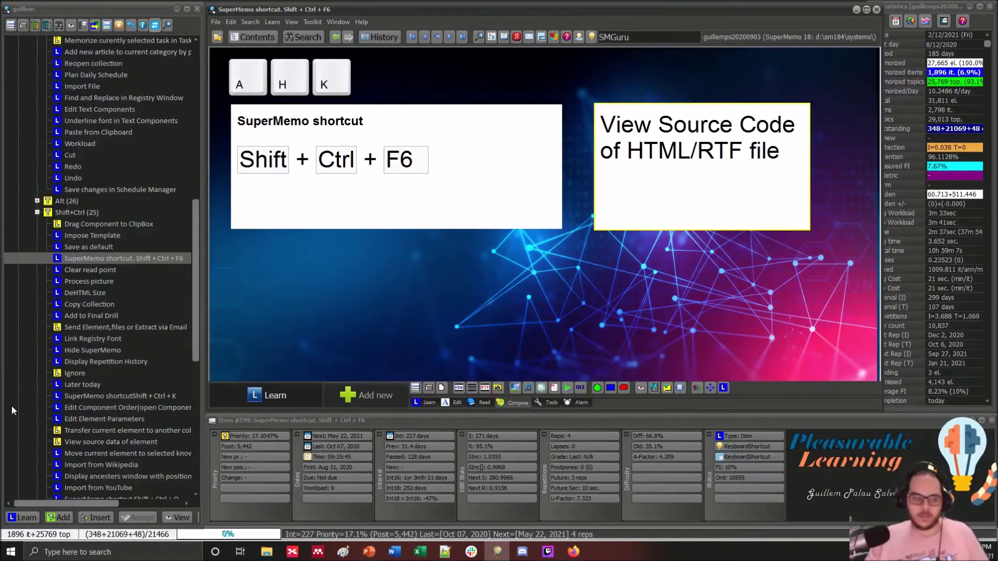
left_click(145, 310)
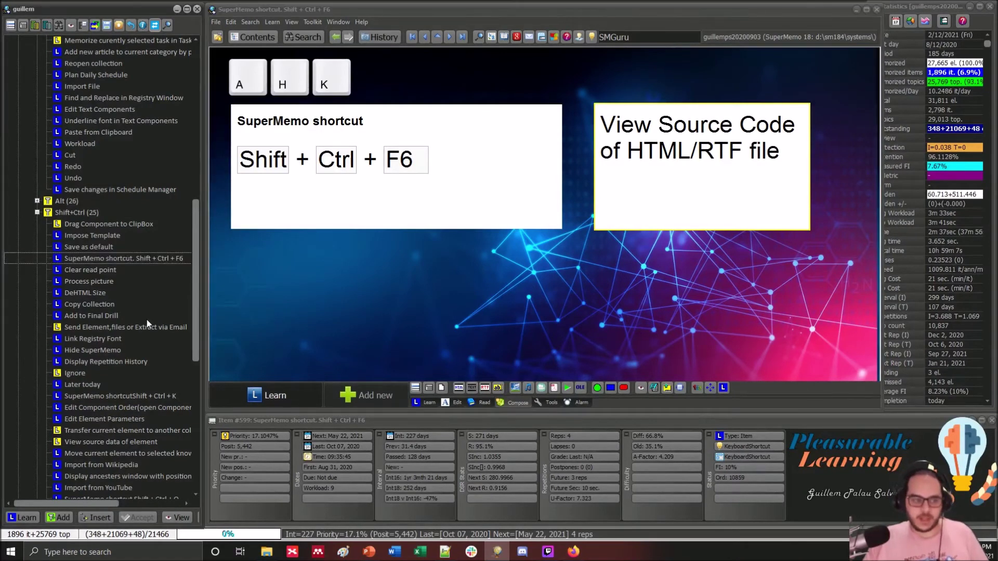
left_click(106, 271)
left_click(98, 258)
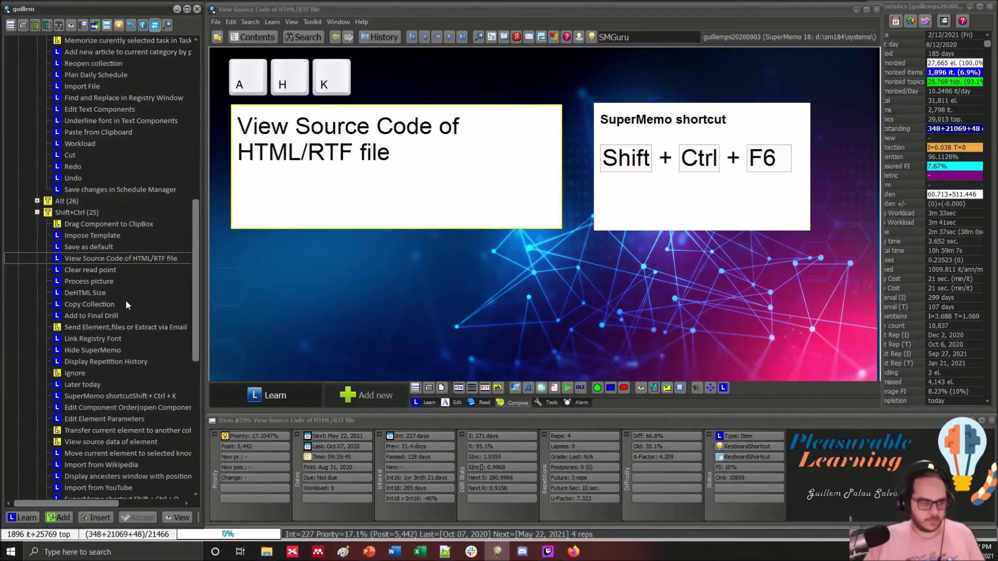
Open the "SuperMemo shortcutShift + Ctrl + K" item to check its question and answer.
left_click(106, 394)
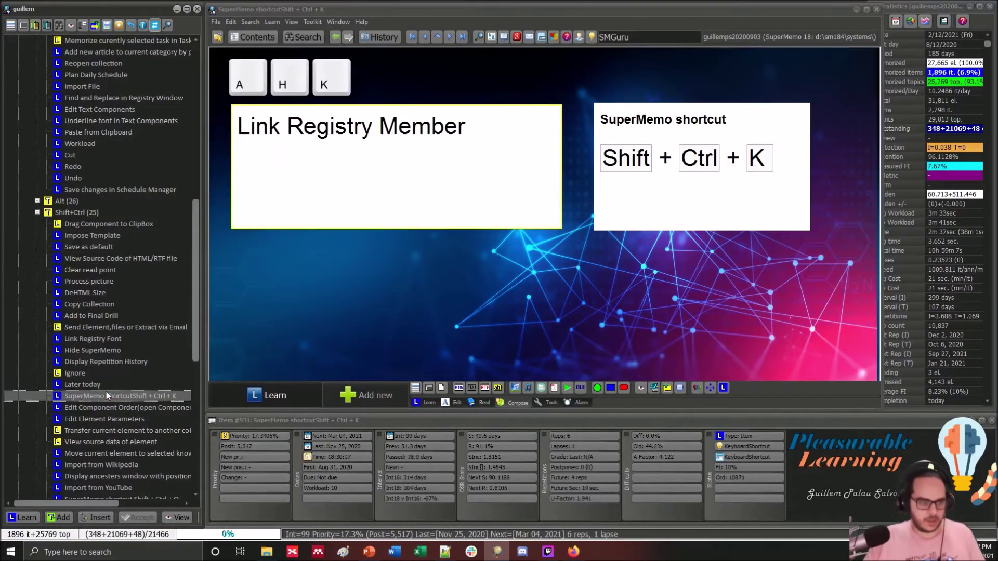
scroll(105, 391, "down", 2)
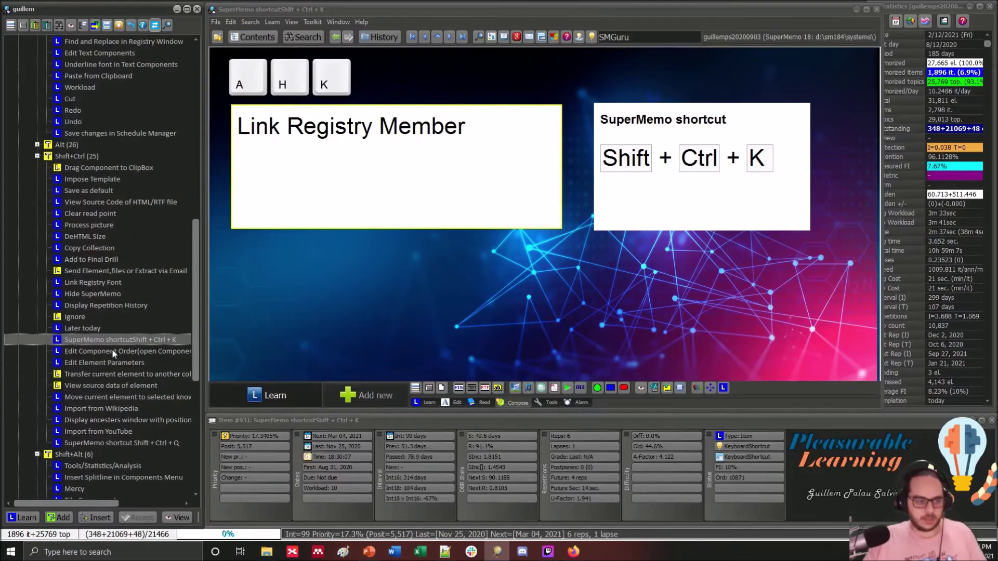
Check the component number tags of the "SuperMemo shortcutShift + Ctrl + K" item and test it through to its answer.
left_click(696, 388)
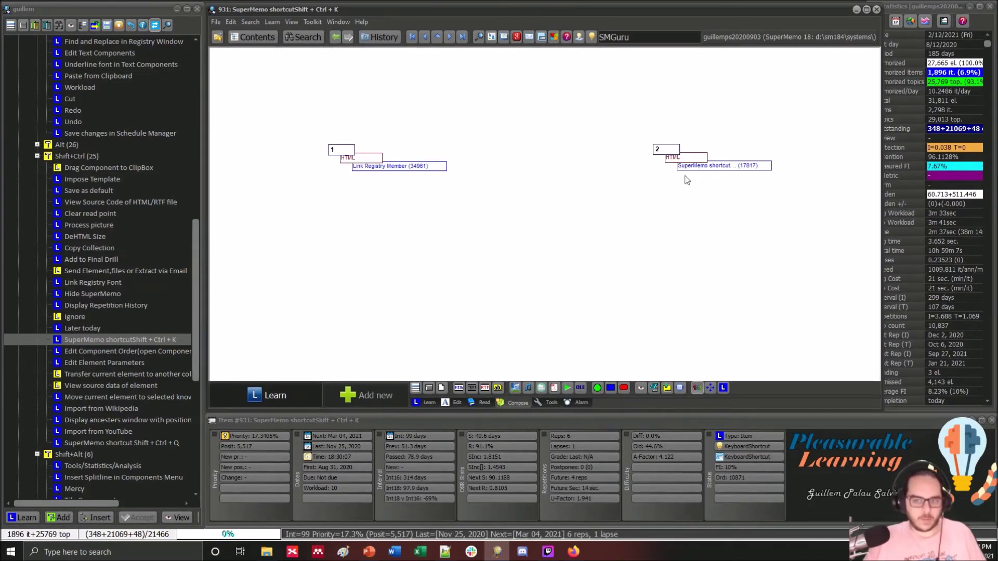
left_click(118, 341)
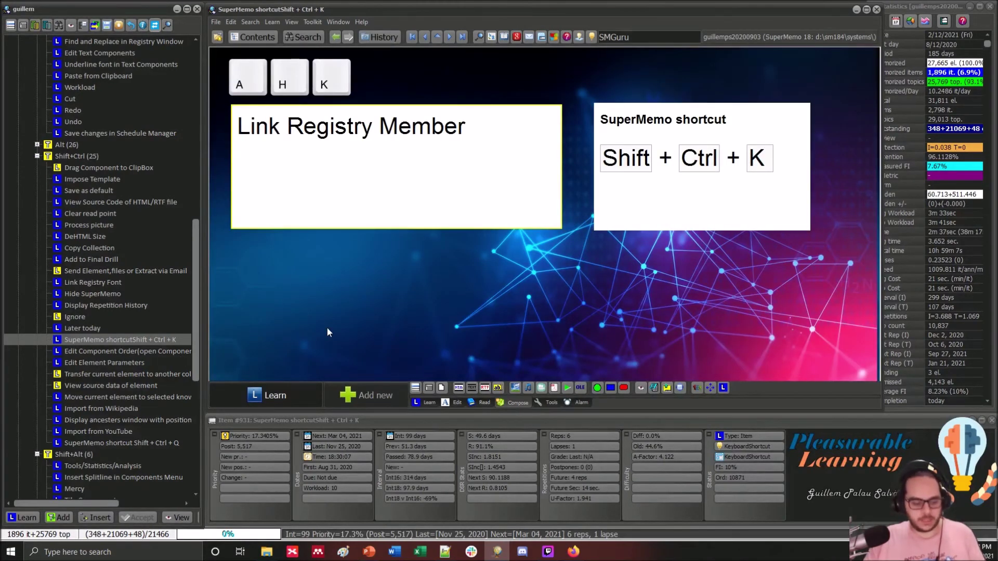
key("ctrl+shift+r")
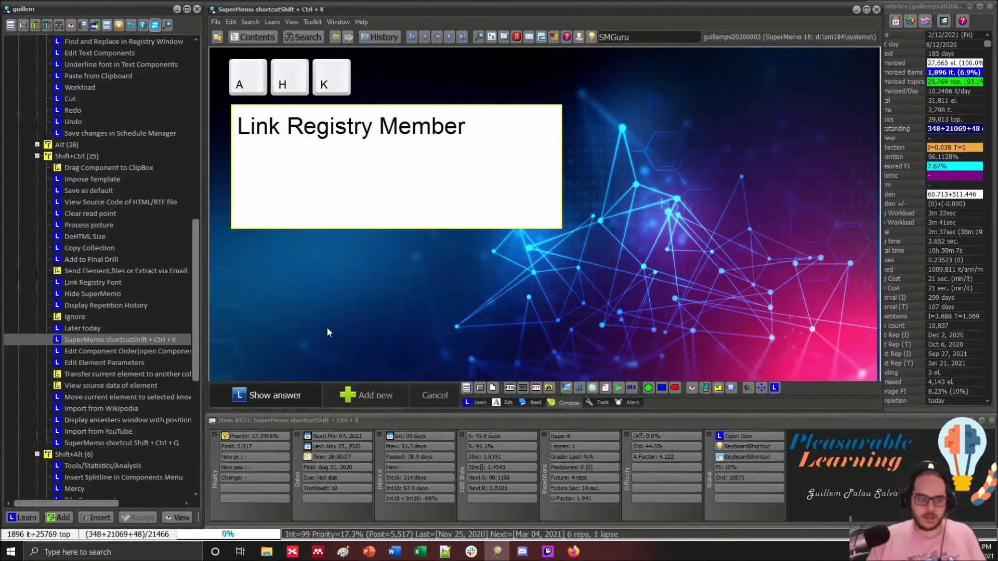
key("Return")
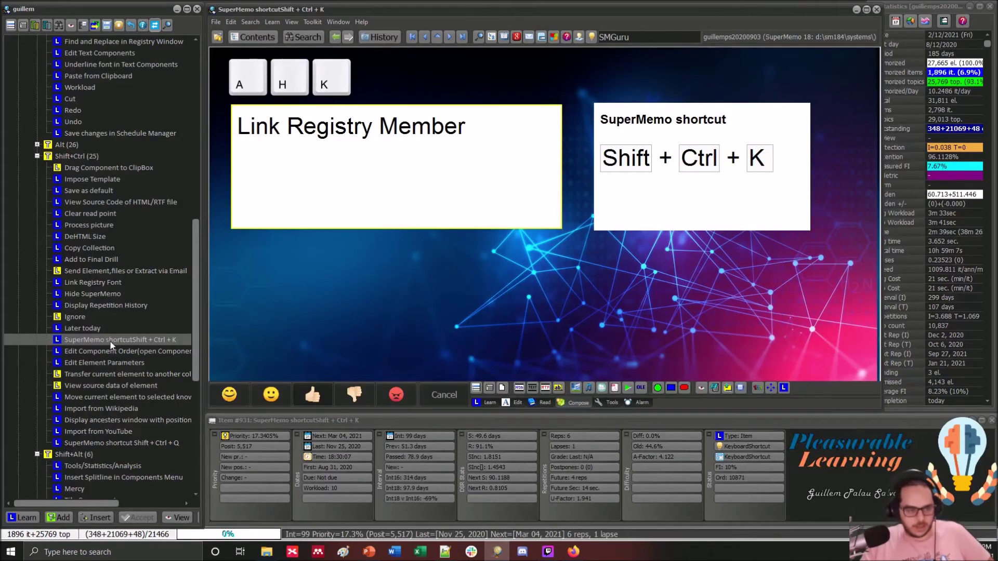
Open the "SuperMemo shortcut Shift + Ctrl + Q" item and look through the item titles in the surrounding shortcut folders.
left_click(116, 443)
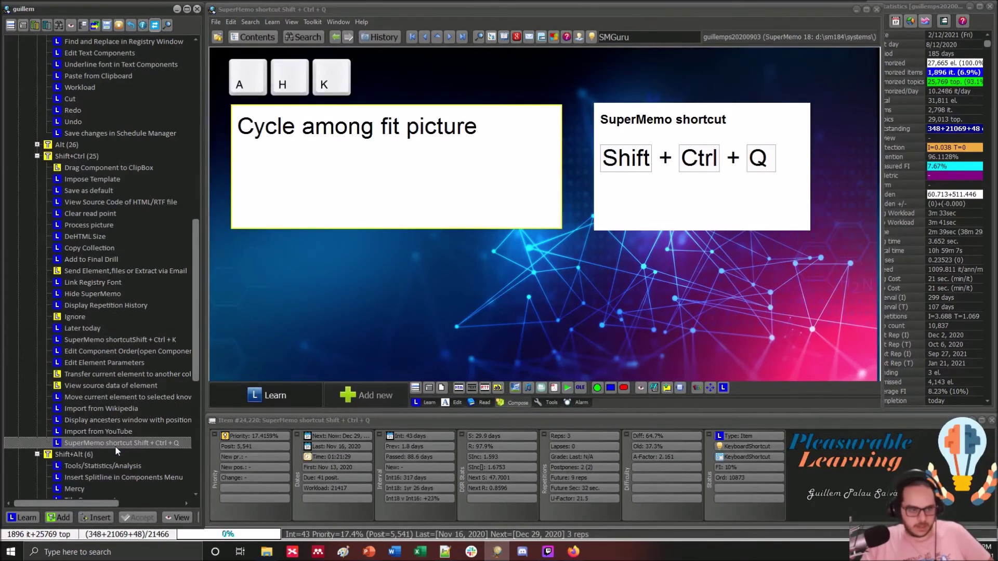
scroll(114, 442, "down", 3)
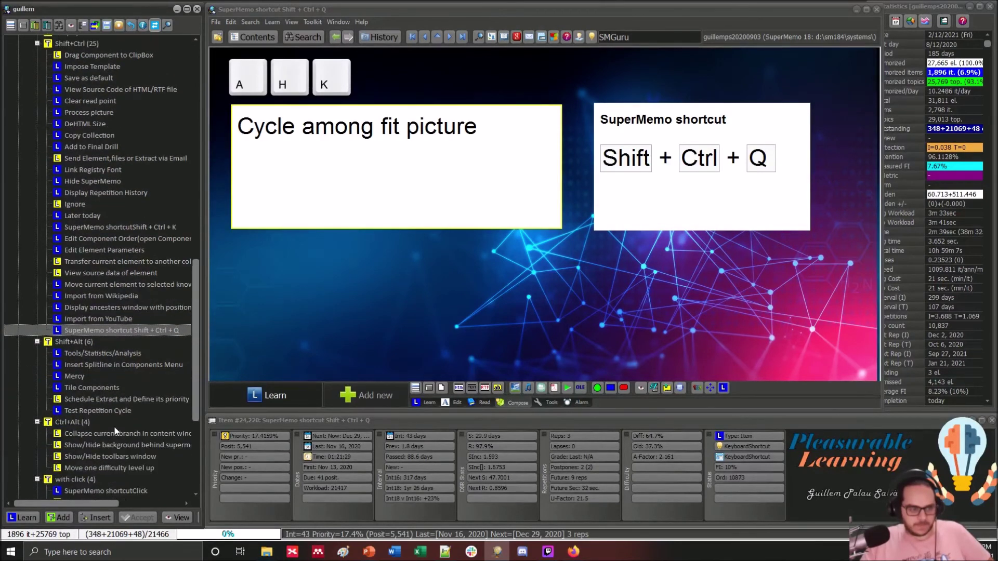
scroll(116, 431, "down", 1)
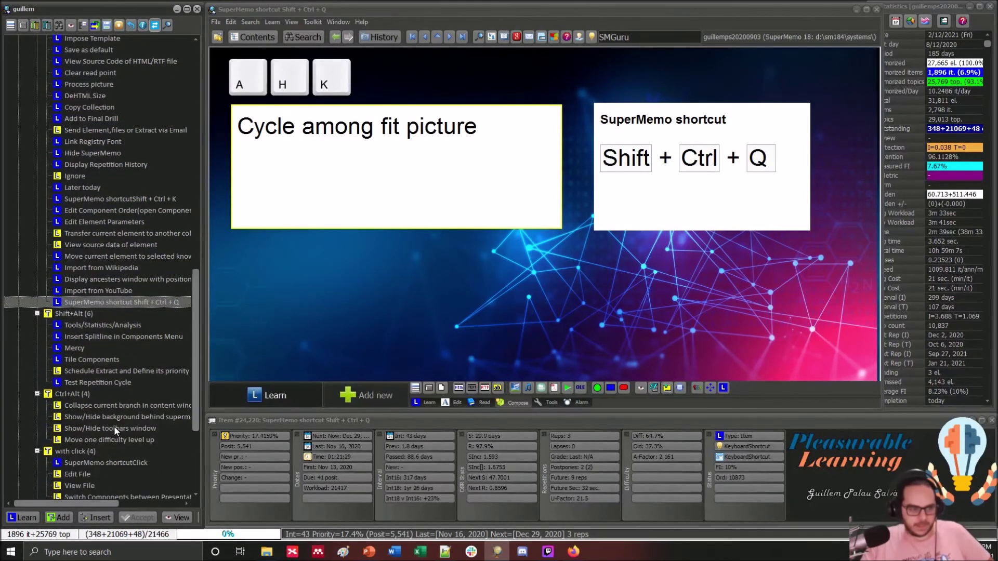
scroll(114, 427, "up", 4)
scroll(117, 383, "up", 15)
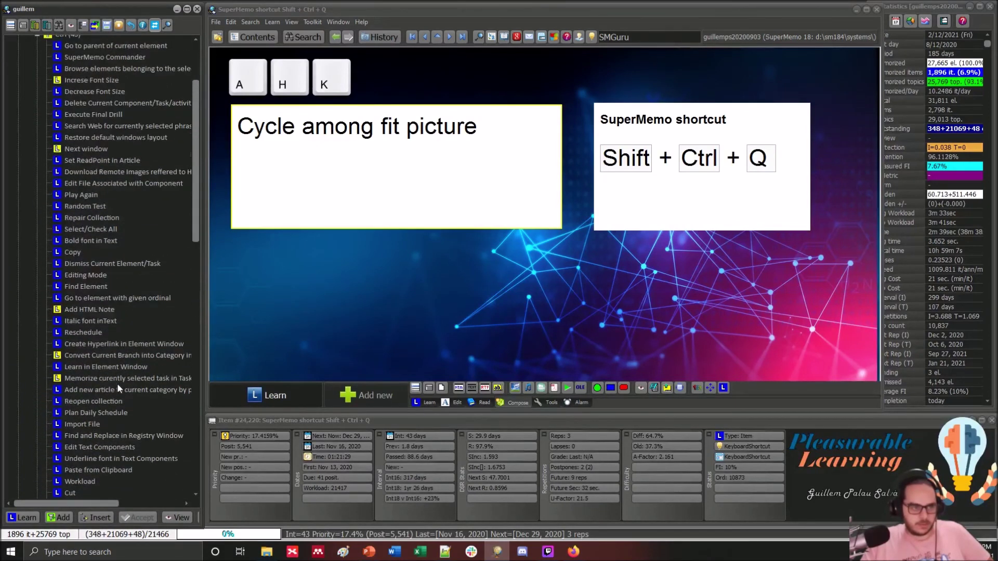
Expand the Shift and No modifier folders and open the "SuperMemo shortcutF2" item.
scroll(116, 364, "up", 4)
left_click(37, 121)
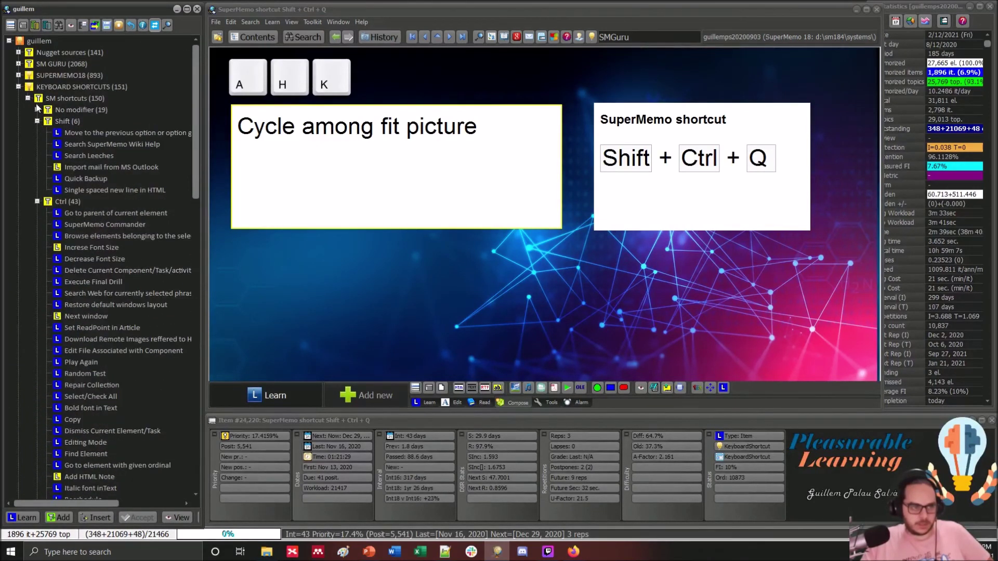
left_click(37, 110)
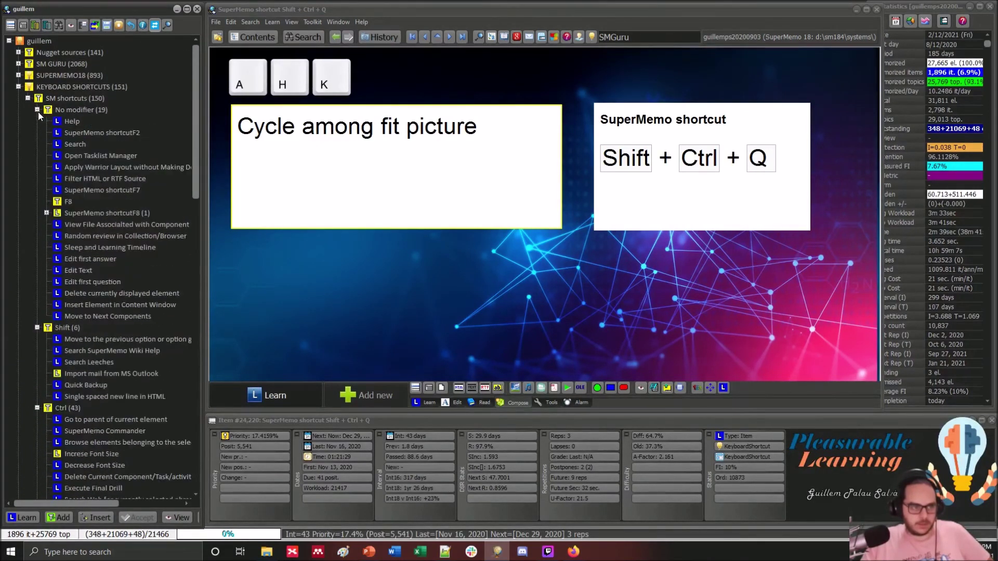
left_click(92, 133)
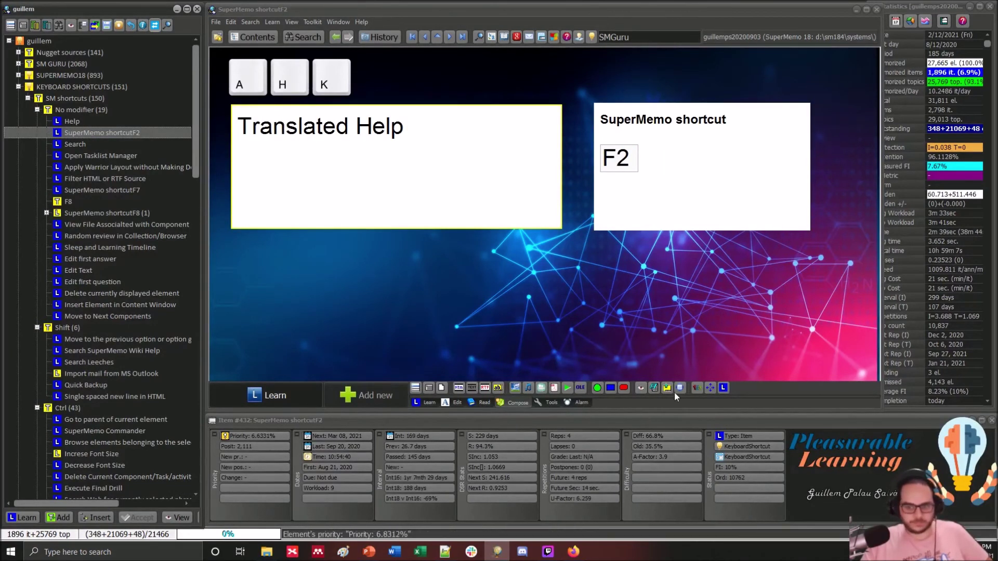
Check the component number tags of the "SuperMemo shortcutF2" item and return to its normal view.
left_click(698, 387)
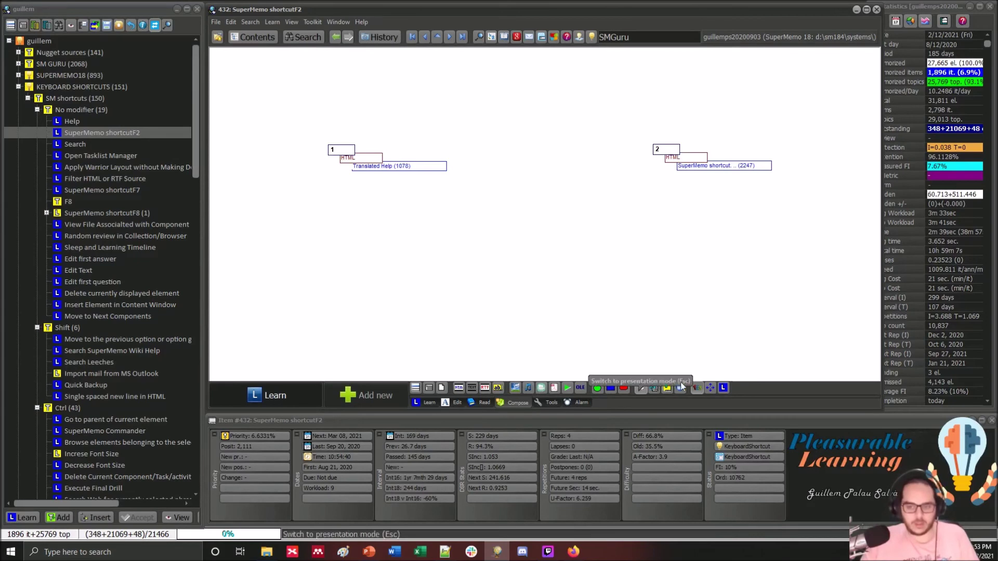
left_click(697, 388)
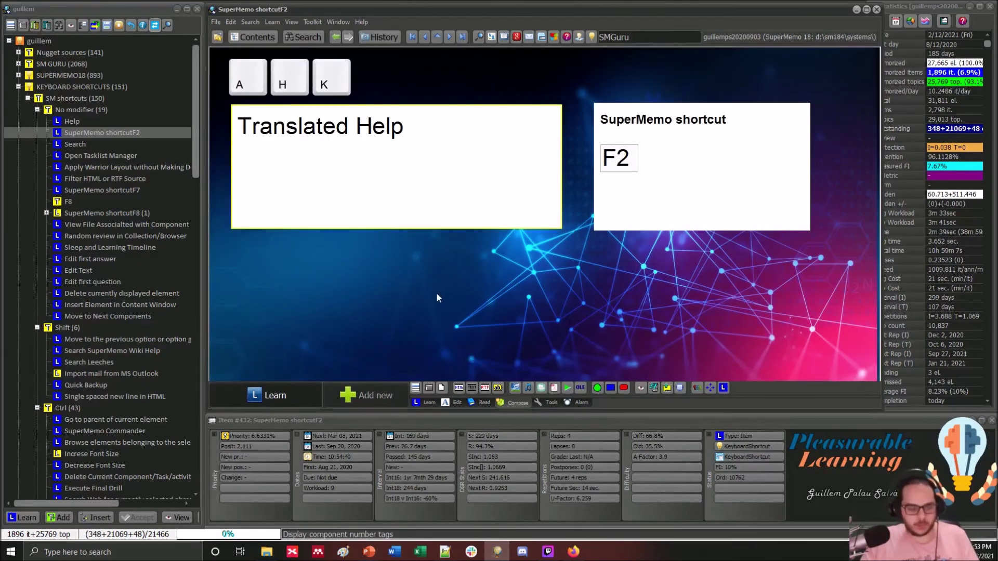
left_click(108, 136)
left_click(108, 137)
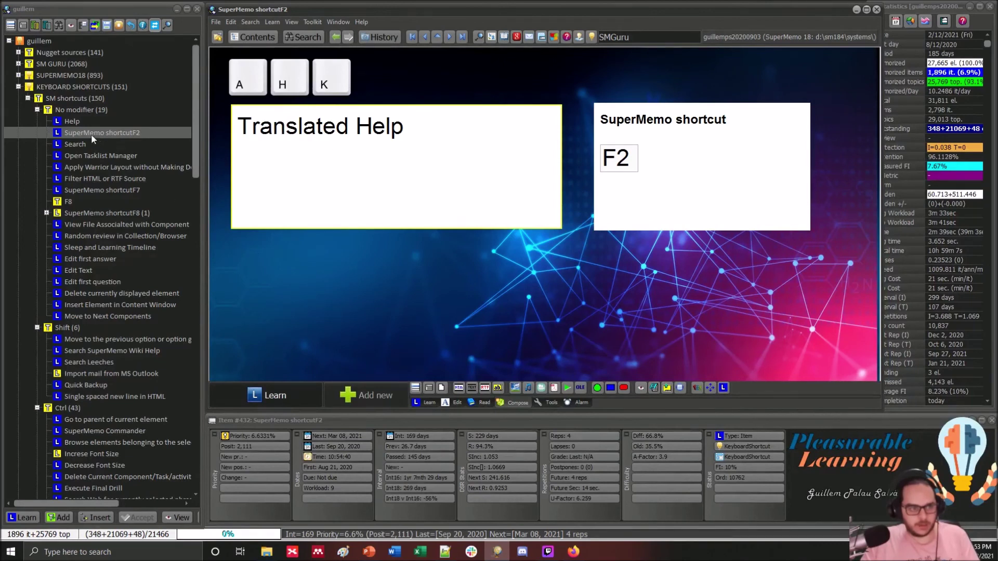
Swap question and answer of the "SuperMemo shortcutF2" item alone and reopen the item.
left_click(92, 135)
left_click(271, 288)
key("alt+s")
key("alt+s")
key("ctrl+f")
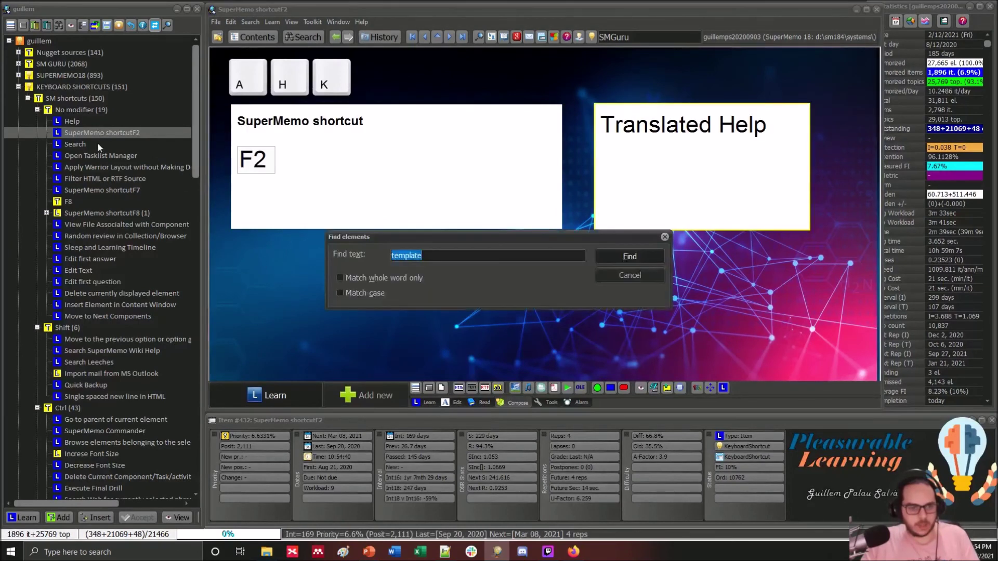
left_click(665, 236)
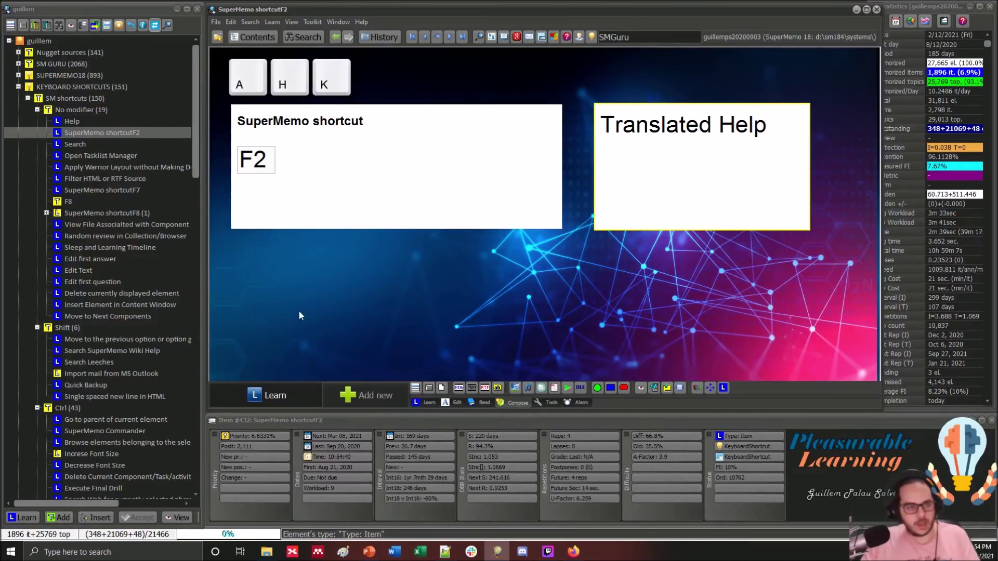
left_click(110, 134)
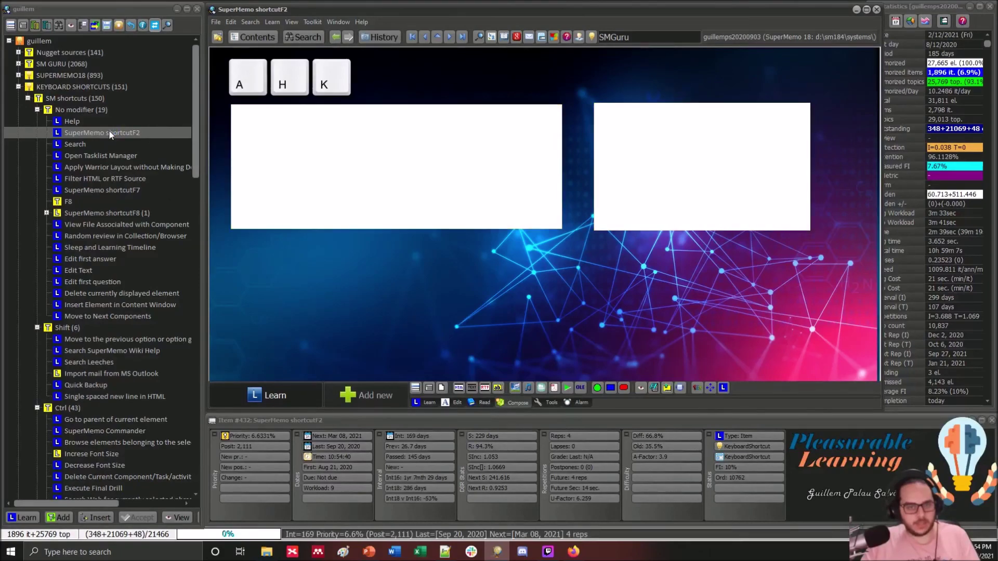